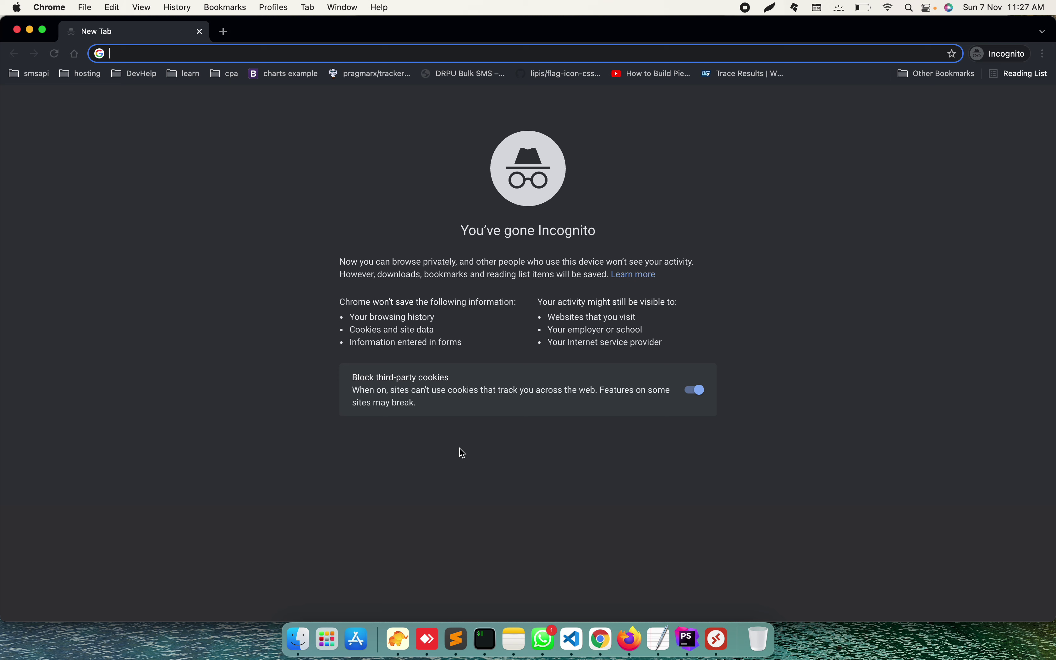
Step: Load affsmartlink.com, look over the registration form, then switch to the Sign In page
{"action": "type", "text": "aff"}
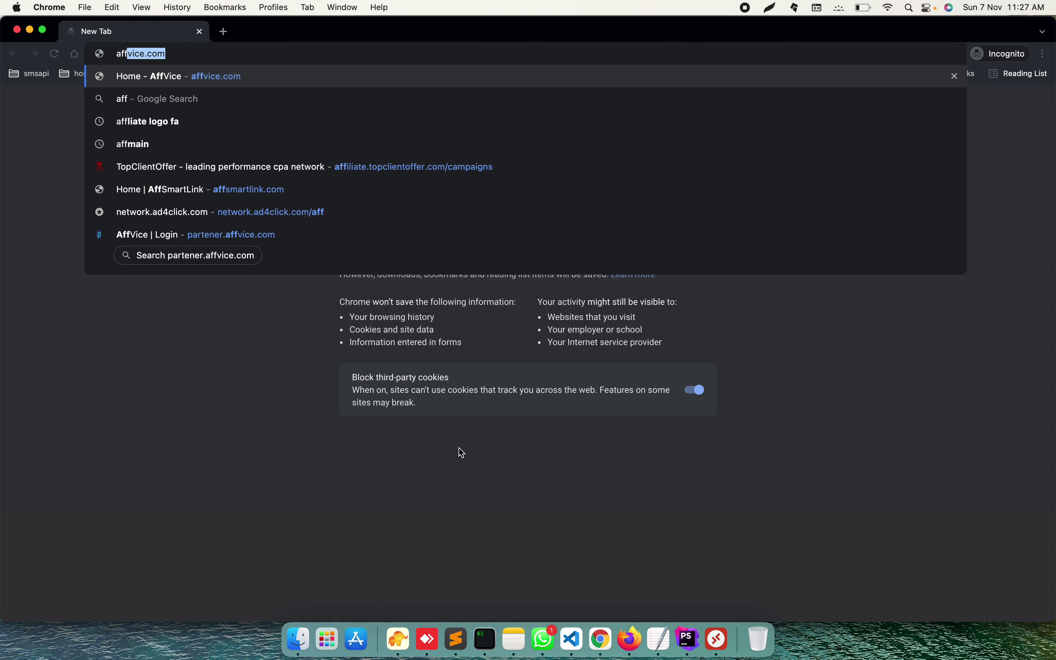
{"action": "type", "text": "sm"}
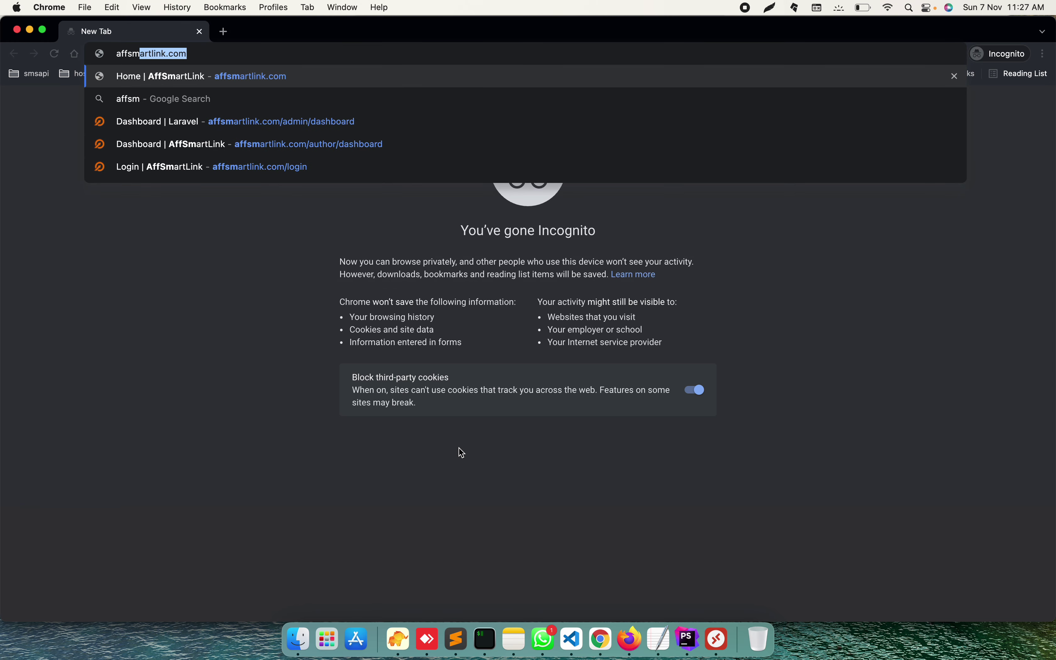
{"action": "key", "text": "Return"}
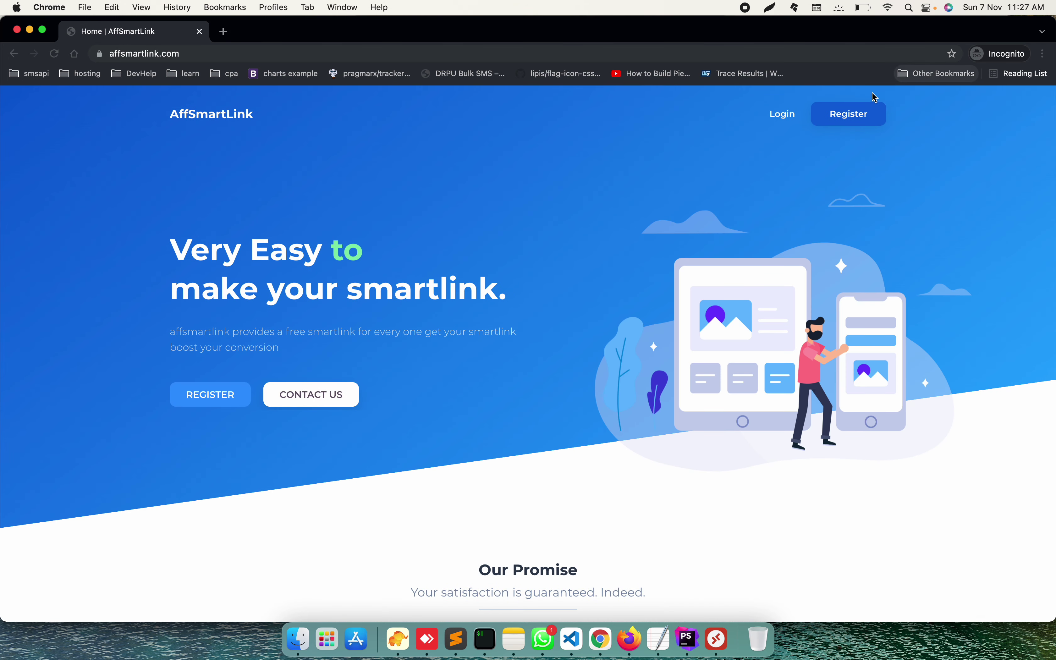
{"action": "left_click", "coordinate": [862, 109]}
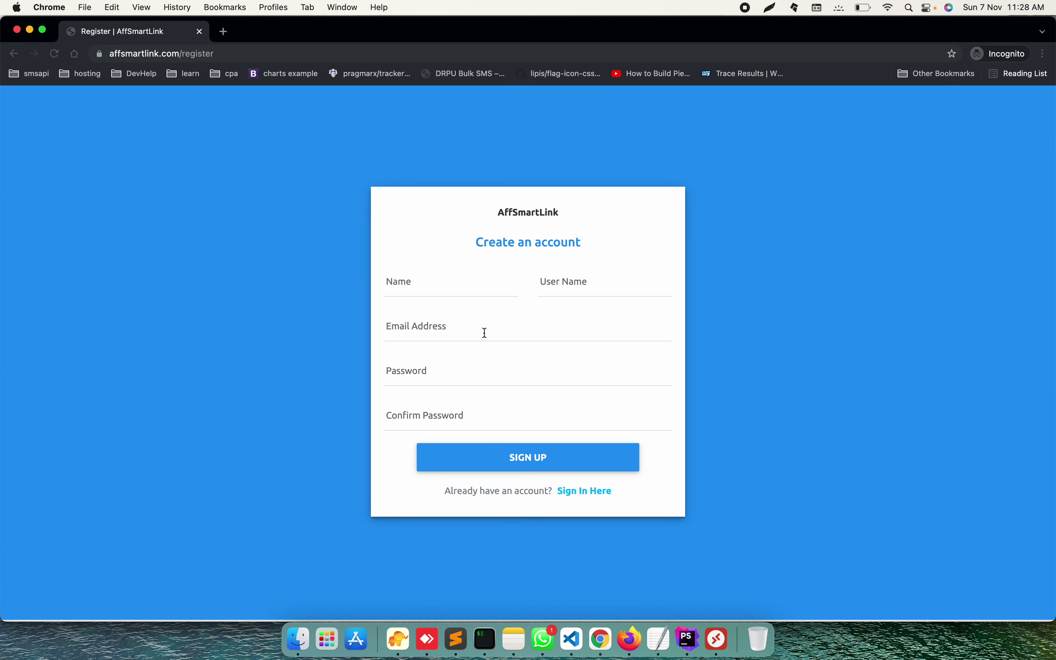
{"action": "left_click", "coordinate": [486, 291]}
{"action": "left_click", "coordinate": [586, 292]}
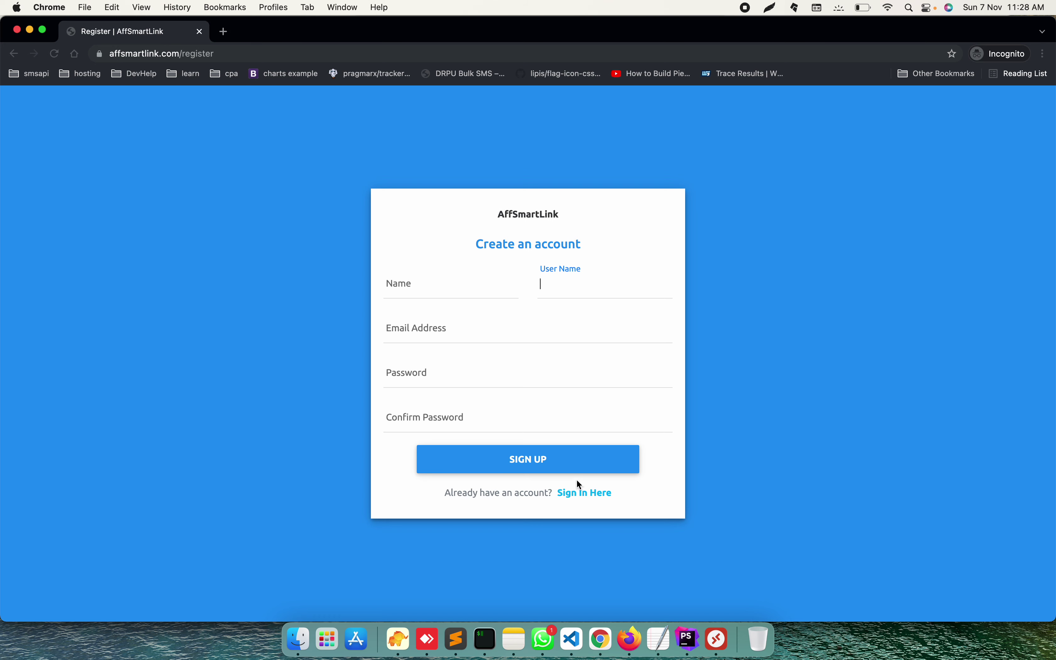
{"action": "left_click", "coordinate": [580, 495]}
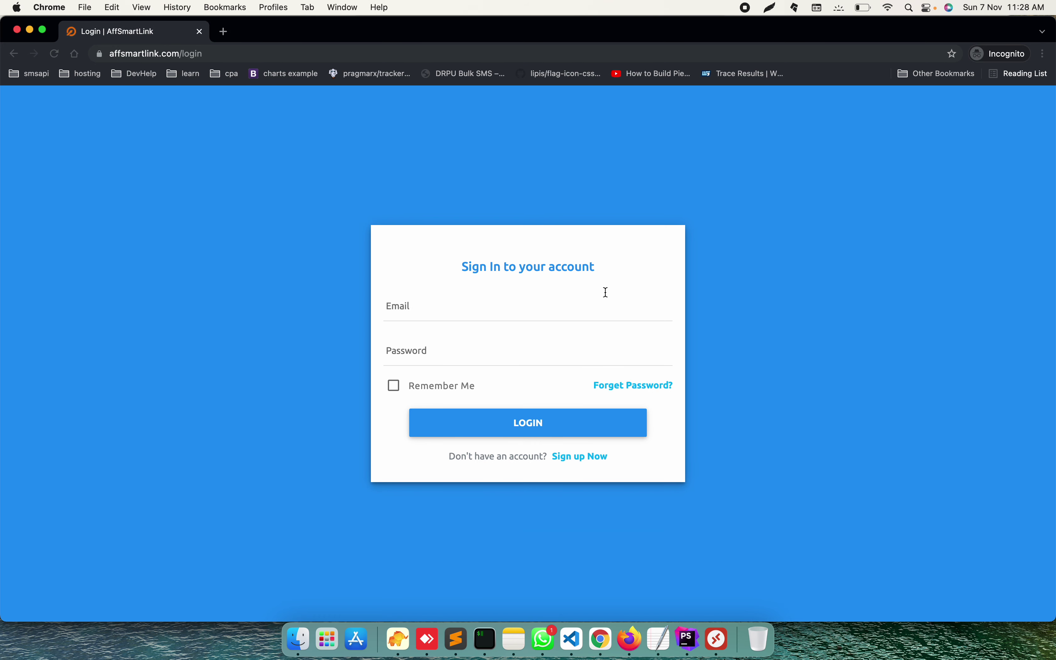
Step: Enter the account e-mail and password on the login form and submit them
{"action": "left_click", "coordinate": [533, 310]}
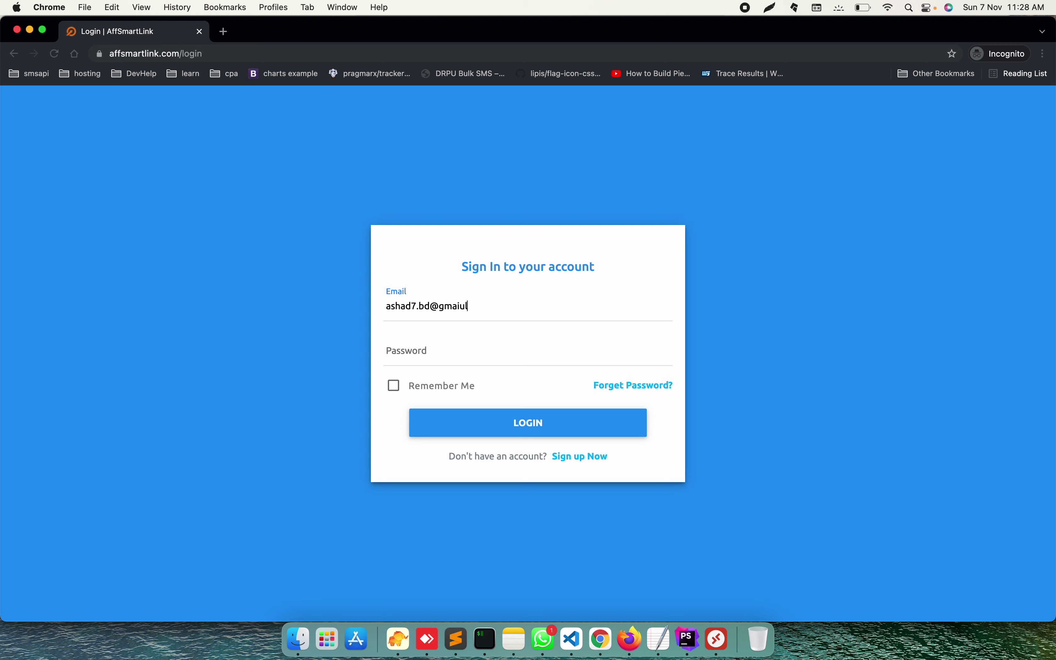
{"action": "key", "text": "Tab"}
{"action": "type", "text": "••••••"}
{"action": "key", "text": "Return"}
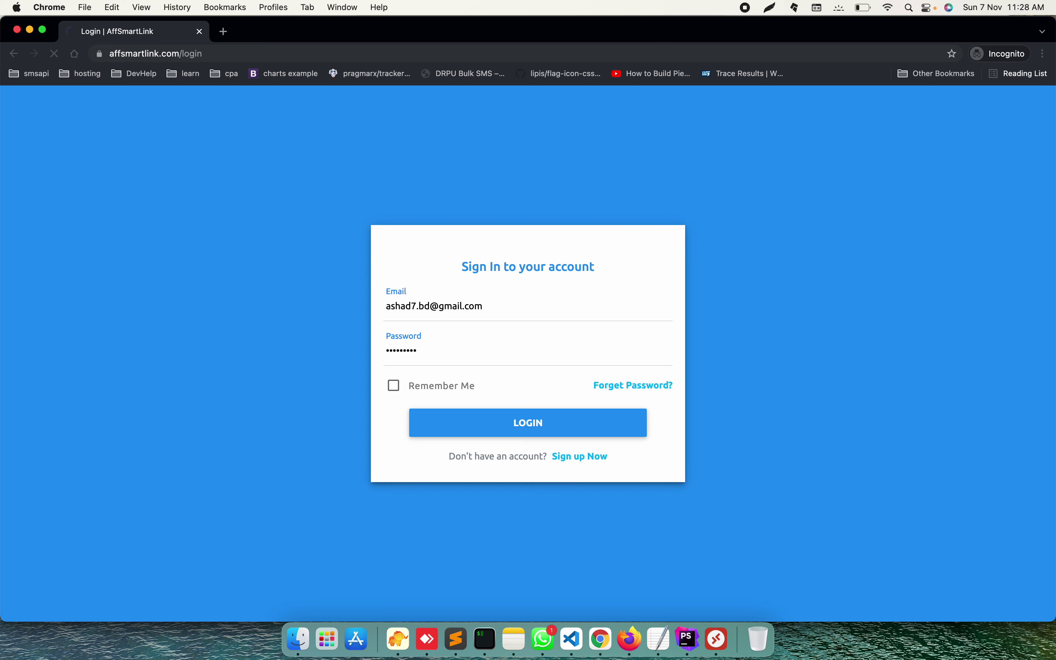
Step: After the credentials error, re-enter the account e-mail and password and sign in
{"action": "left_click", "coordinate": [573, 323]}
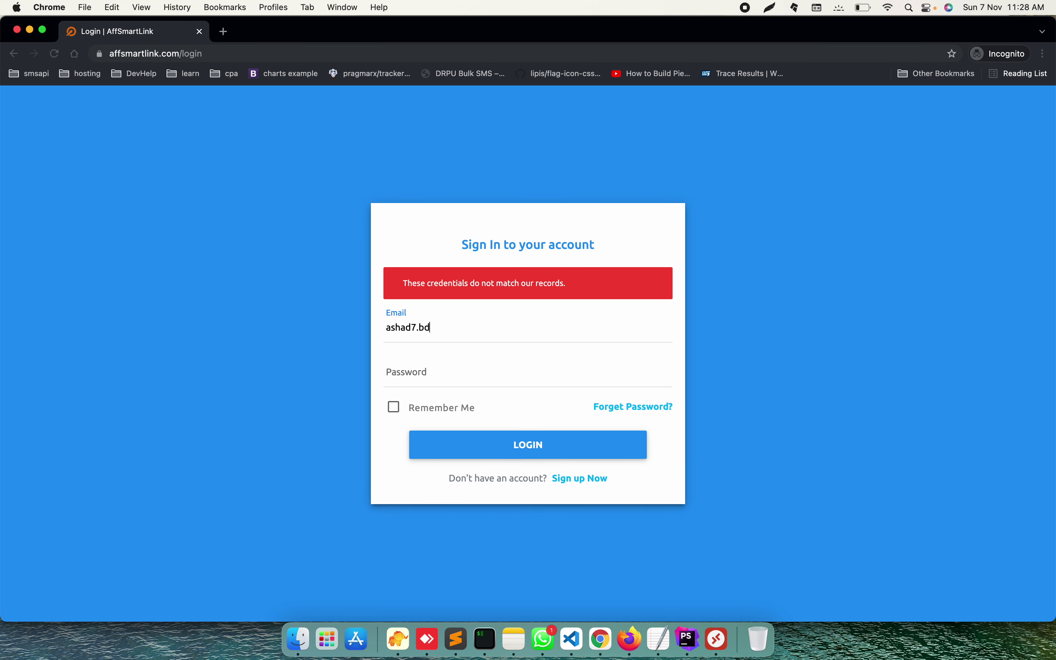
{"action": "key", "text": "Tab"}
{"action": "type", "text": "********"}
{"action": "key", "text": "Return"}
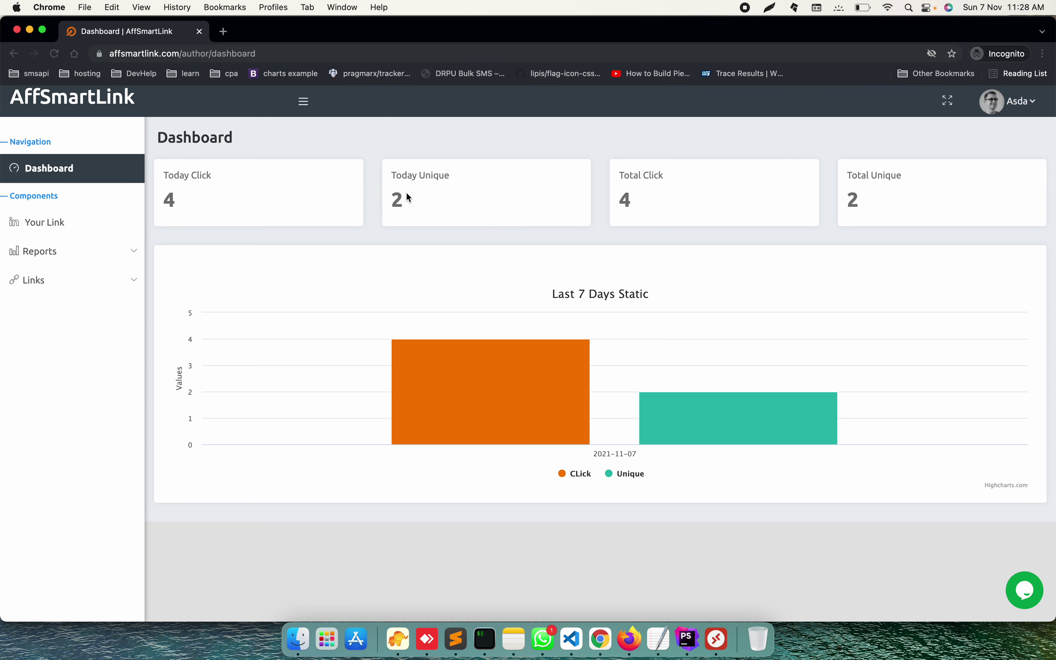
Step: View the personal smartlink and its unique code, then go to Links > Add Link
{"action": "left_click", "coordinate": [100, 231]}
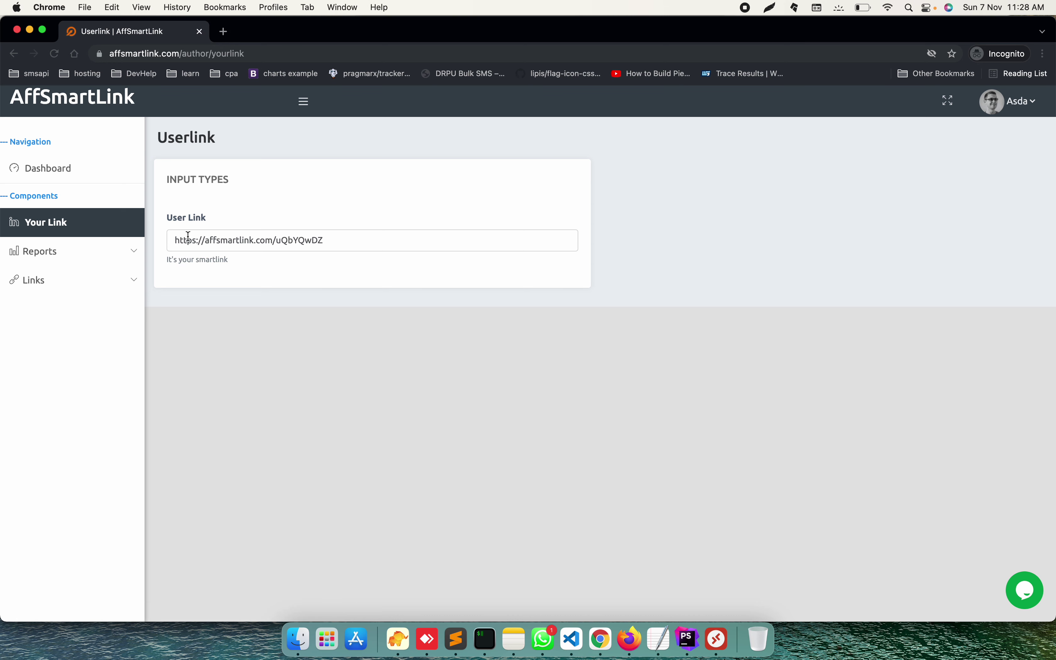
{"action": "double_click", "coordinate": [297, 241]}
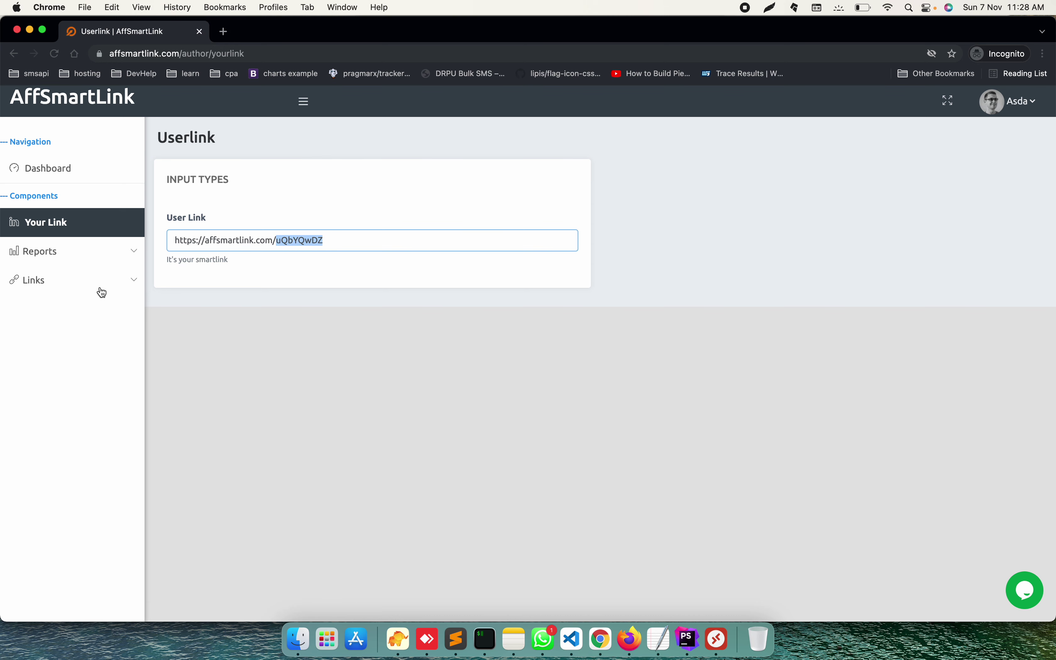
{"action": "left_click", "coordinate": [79, 283]}
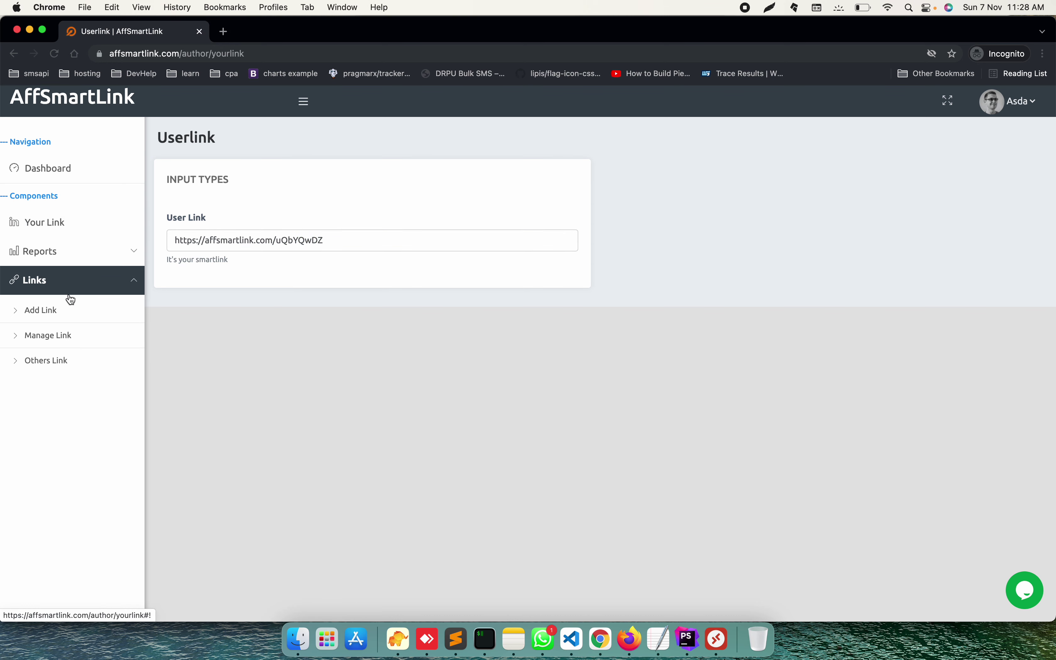
{"action": "left_click", "coordinate": [65, 309]}
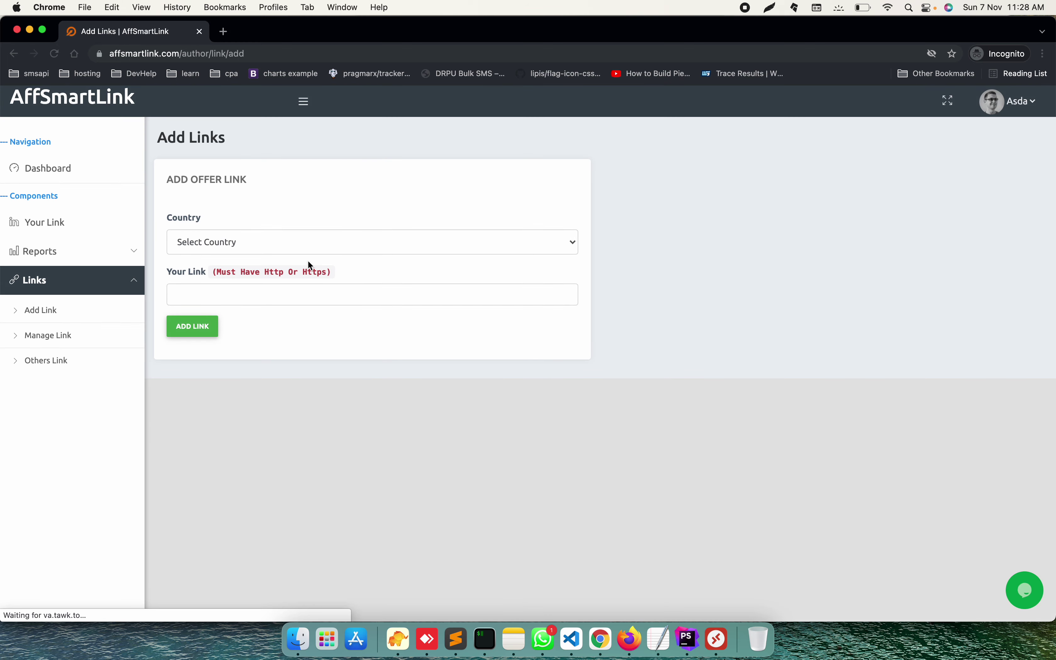
{"action": "left_click", "coordinate": [304, 245]}
{"action": "scroll", "coordinate": [323, 375], "scroll_direction": "down", "scroll_amount": 3}
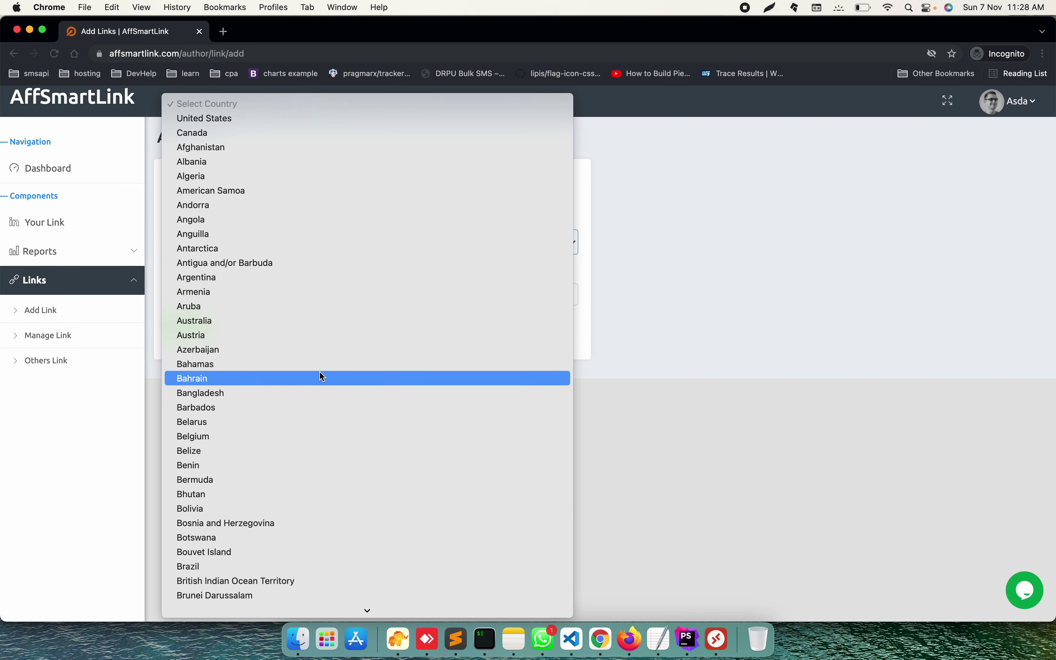
{"action": "left_click", "coordinate": [286, 134]}
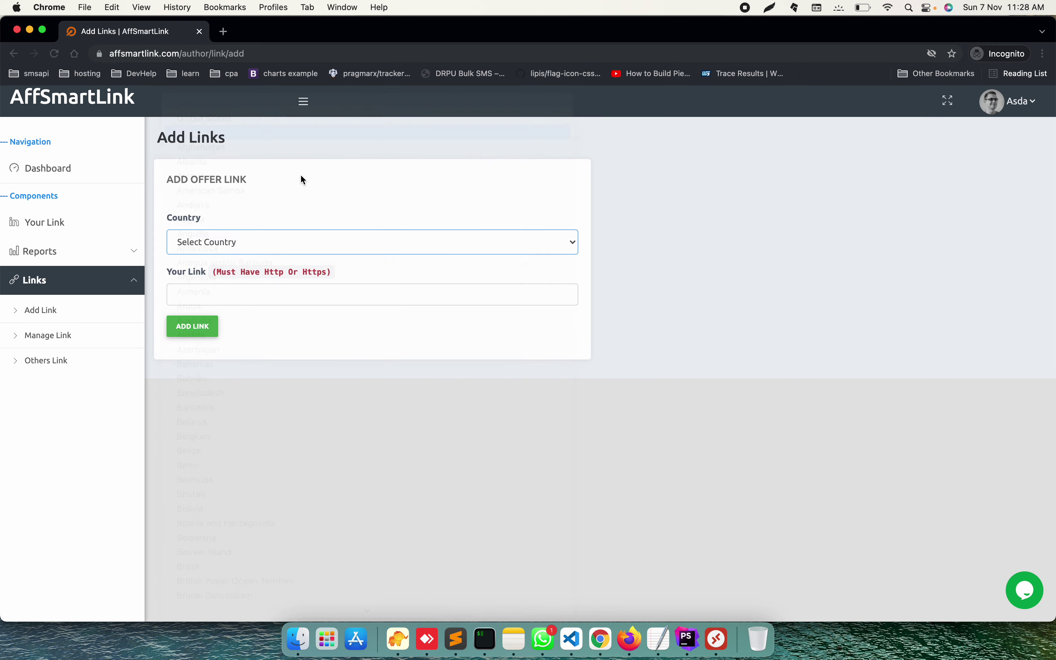
{"action": "left_click", "coordinate": [307, 291]}
{"action": "type", "text": "advert"}
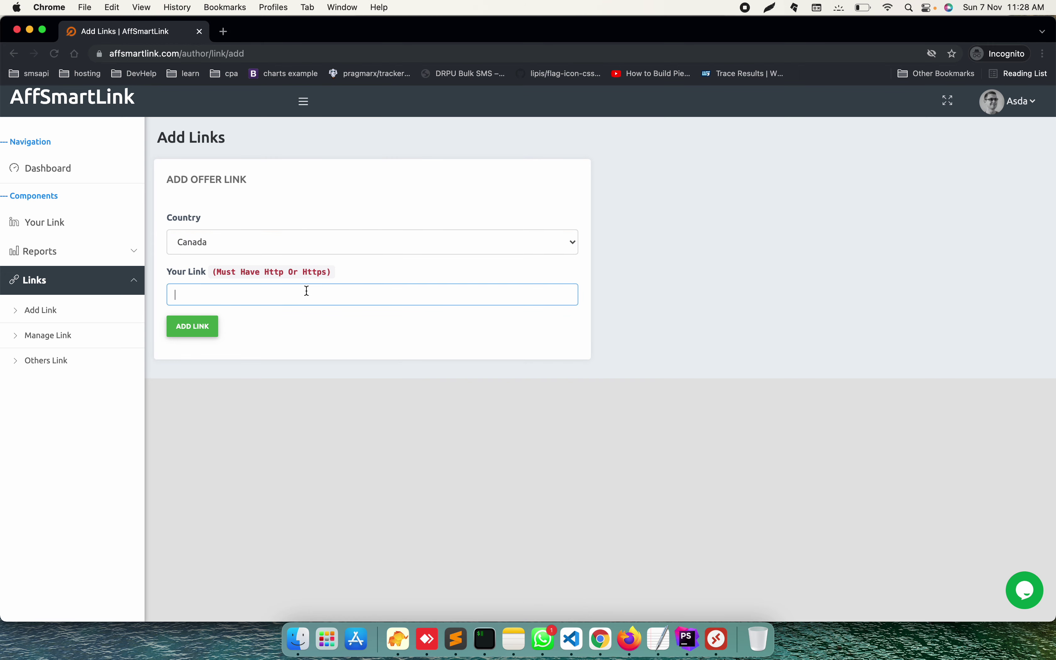
{"action": "key", "text": "super+a"}
{"action": "type", "text": "https://adverten.com"}
{"action": "key", "text": "Return"}
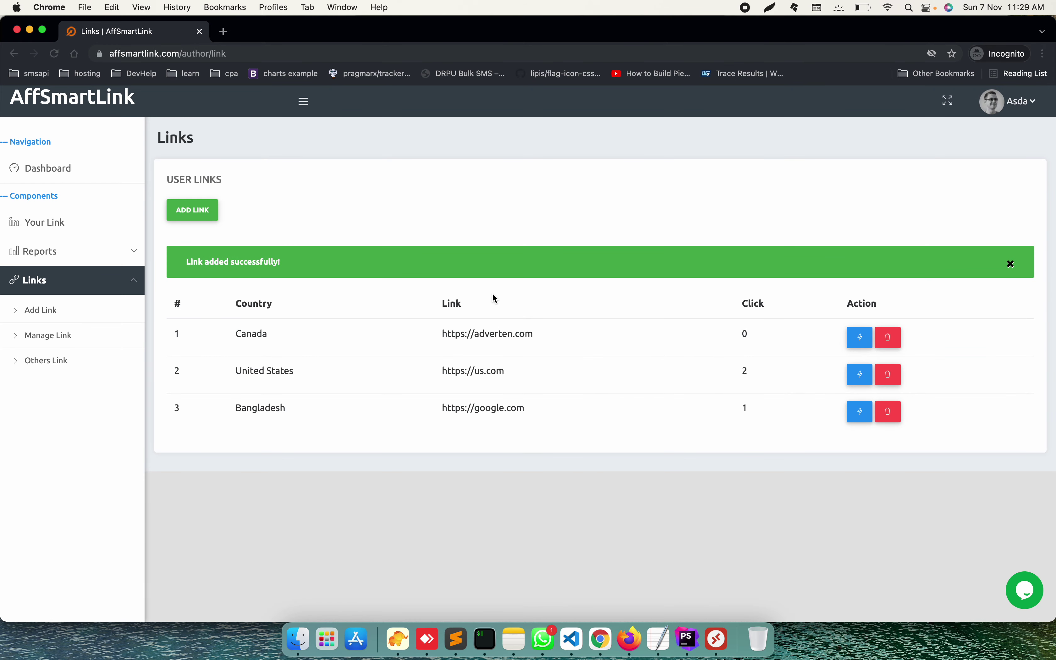
{"action": "double_click", "coordinate": [263, 336]}
{"action": "left_click", "coordinate": [727, 337]}
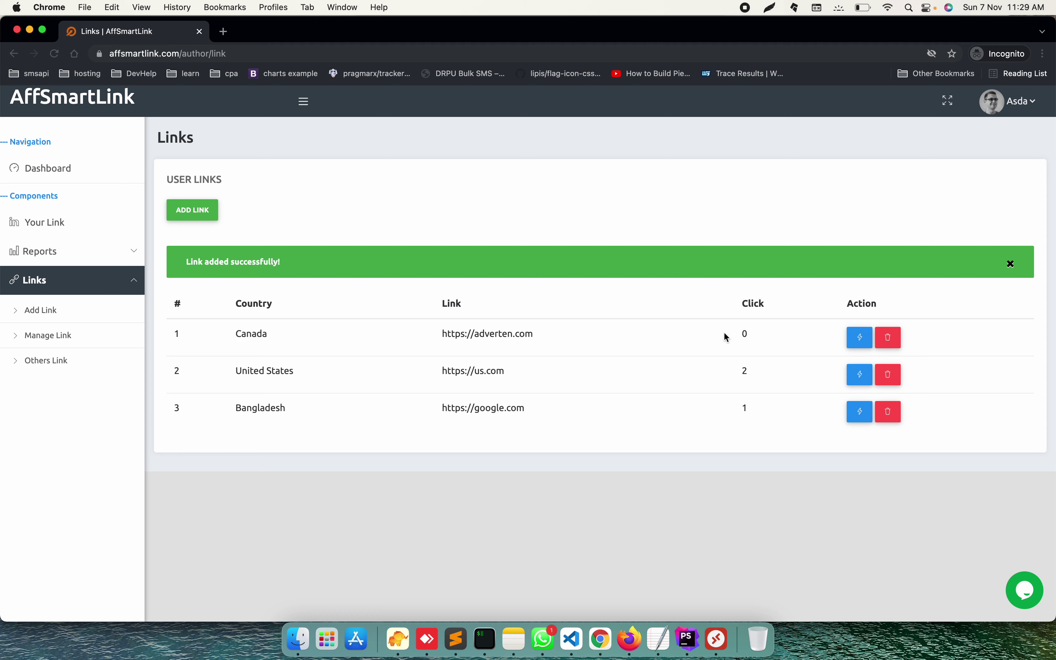
{"action": "triple_click", "coordinate": [444, 375]}
{"action": "left_click", "coordinate": [749, 373]}
Step: Return to the Add Link form and browse the country list without choosing one
{"action": "left_click", "coordinate": [200, 207]}
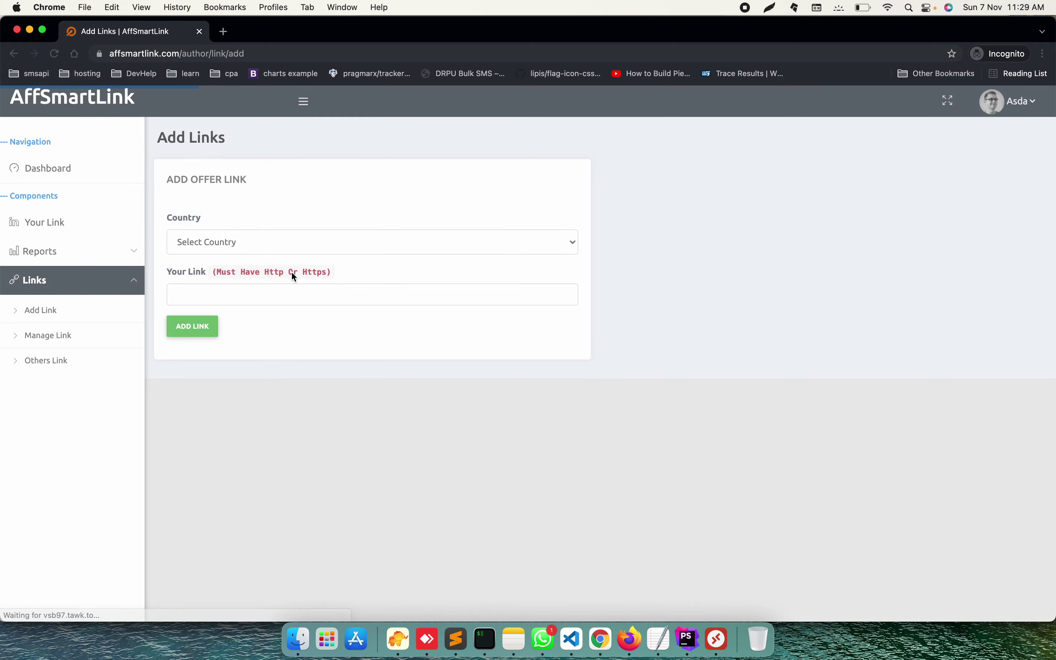
{"action": "left_click", "coordinate": [292, 241]}
{"action": "scroll", "coordinate": [295, 349], "scroll_direction": "down", "scroll_amount": 10}
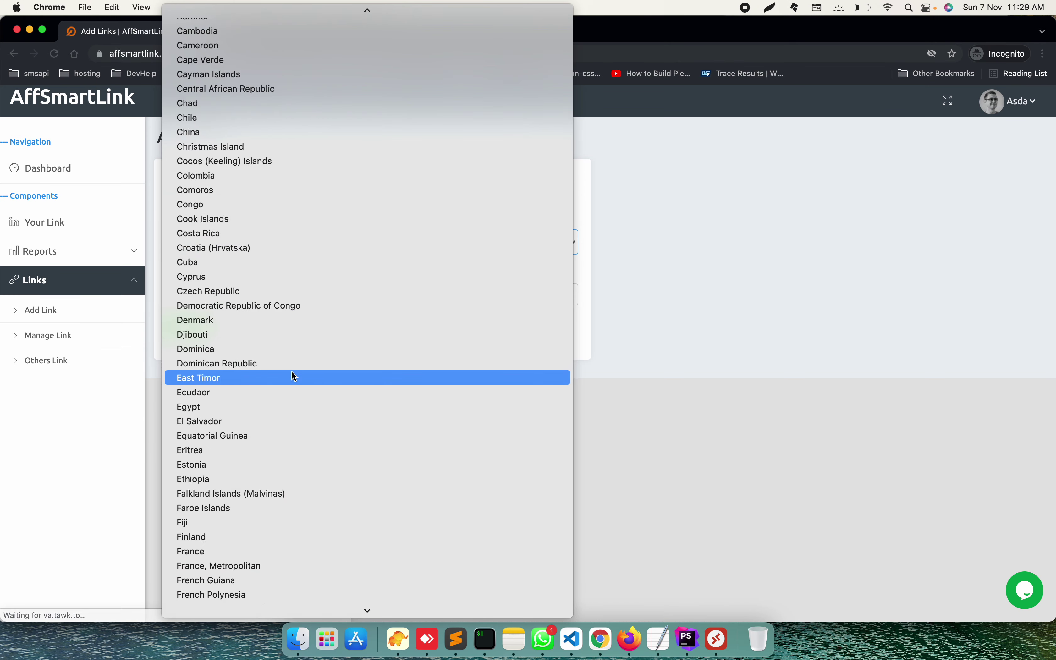
{"action": "scroll", "coordinate": [295, 377], "scroll_direction": "down", "scroll_amount": 8}
{"action": "left_click", "coordinate": [630, 330]}
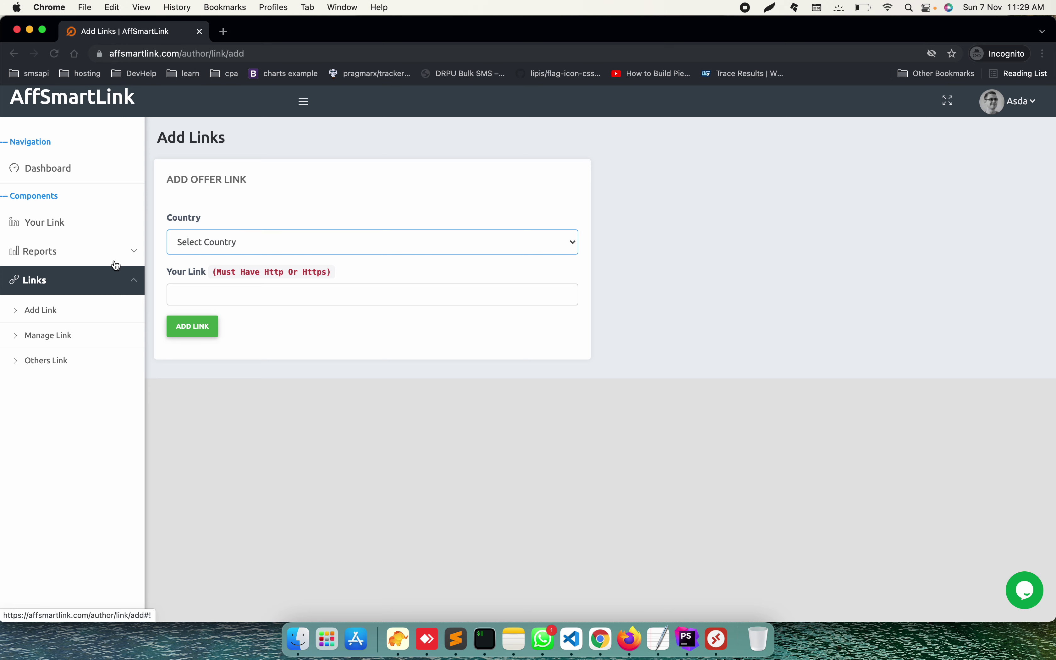
{"action": "left_click", "coordinate": [95, 358]}
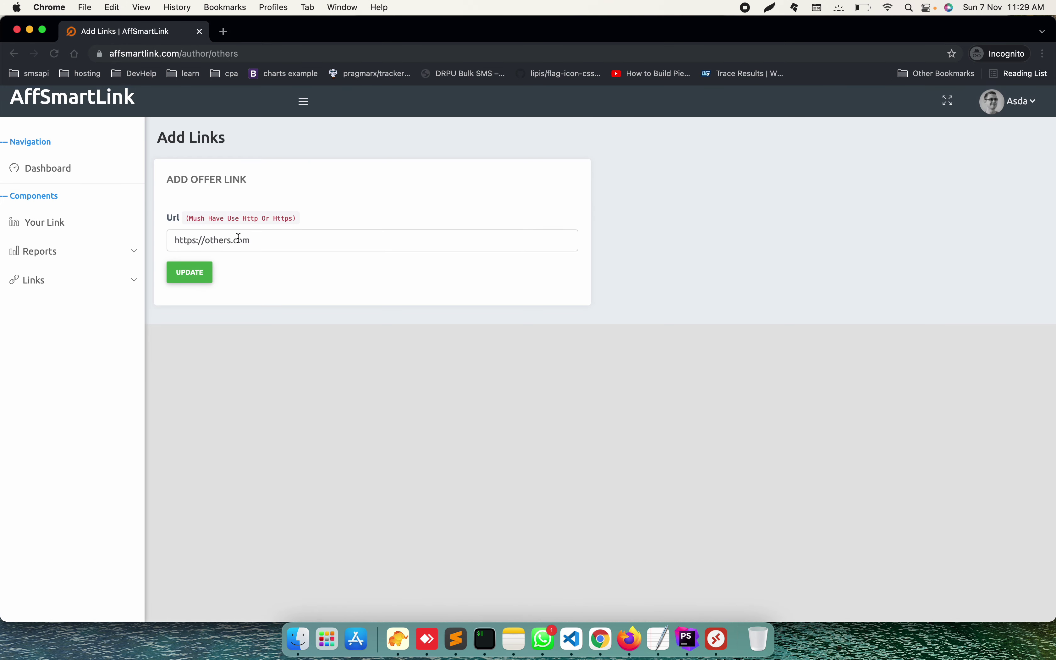
{"action": "triple_click", "coordinate": [240, 238]}
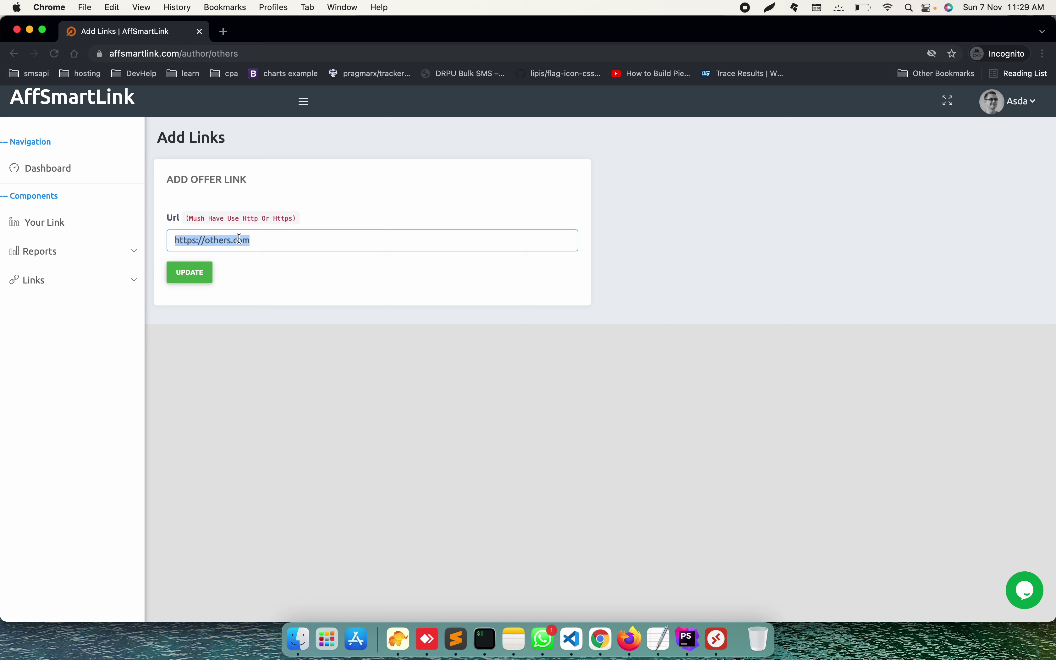
{"action": "type", "text": "https://lo"}
{"action": "type", "text": "gi"}
{"action": "key", "text": "BackSpace"}
{"action": "key", "text": "BackSpace"}
{"action": "type", "text": "spolls.com"}
{"action": "key", "text": "Return"}
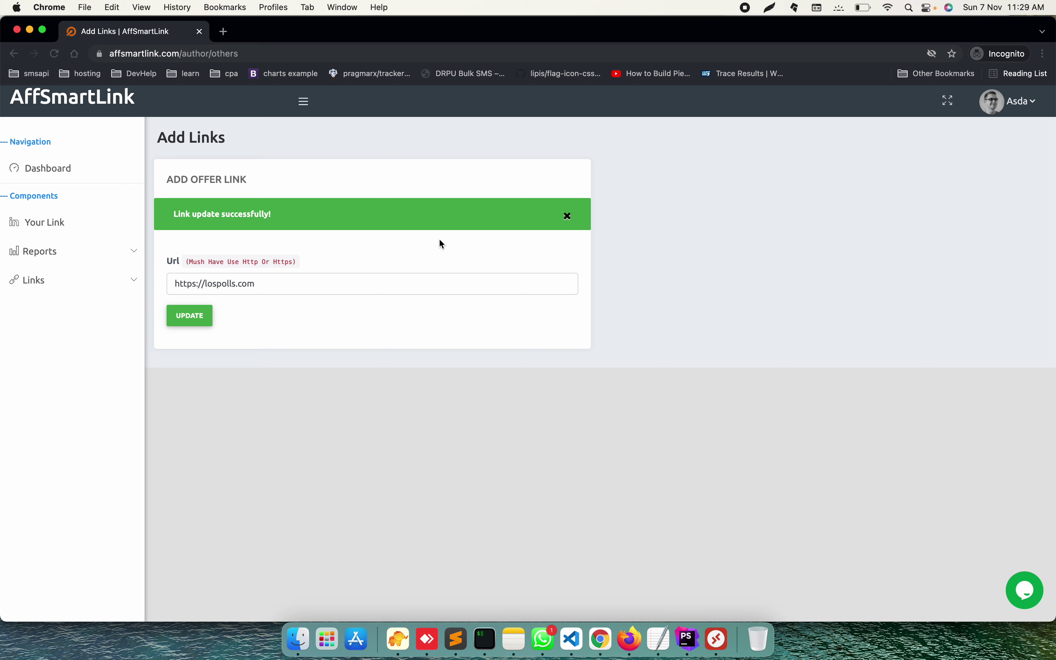
Step: Check the user links list, revisit Others Link, then go to Reports > Day Report
{"action": "left_click", "coordinate": [36, 284]}
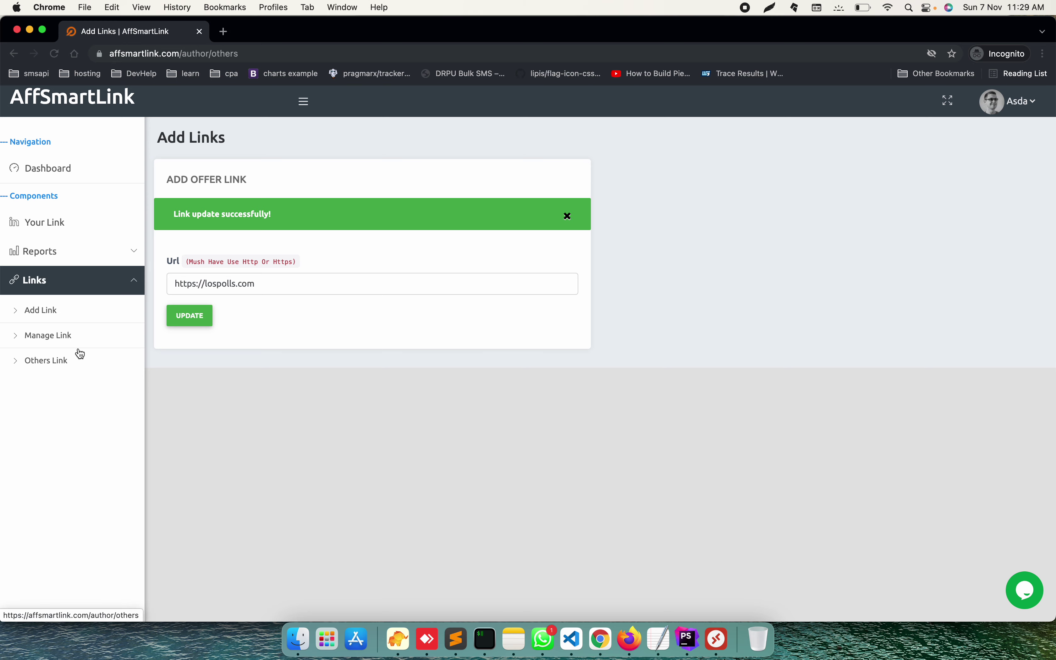
{"action": "left_click", "coordinate": [82, 338]}
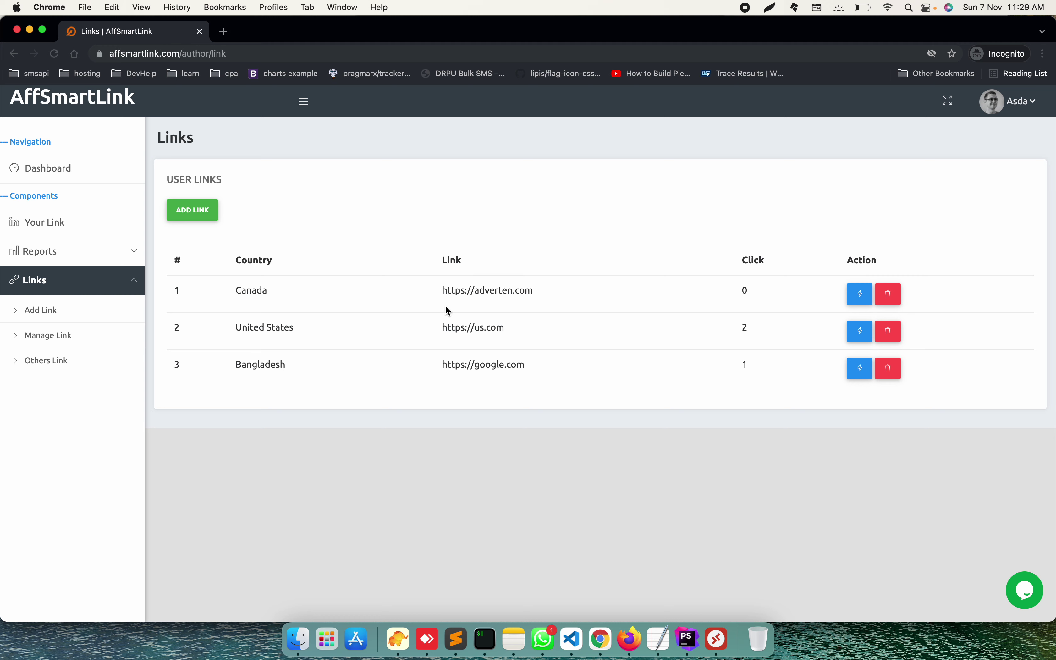
{"action": "left_click", "coordinate": [74, 367]}
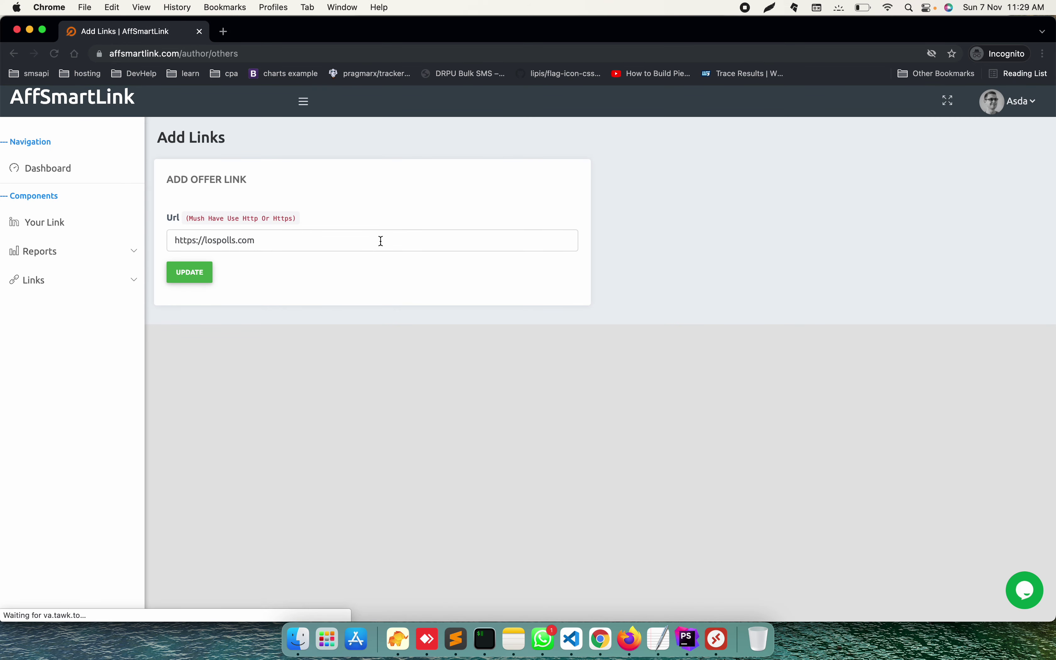
{"action": "left_click", "coordinate": [93, 253]}
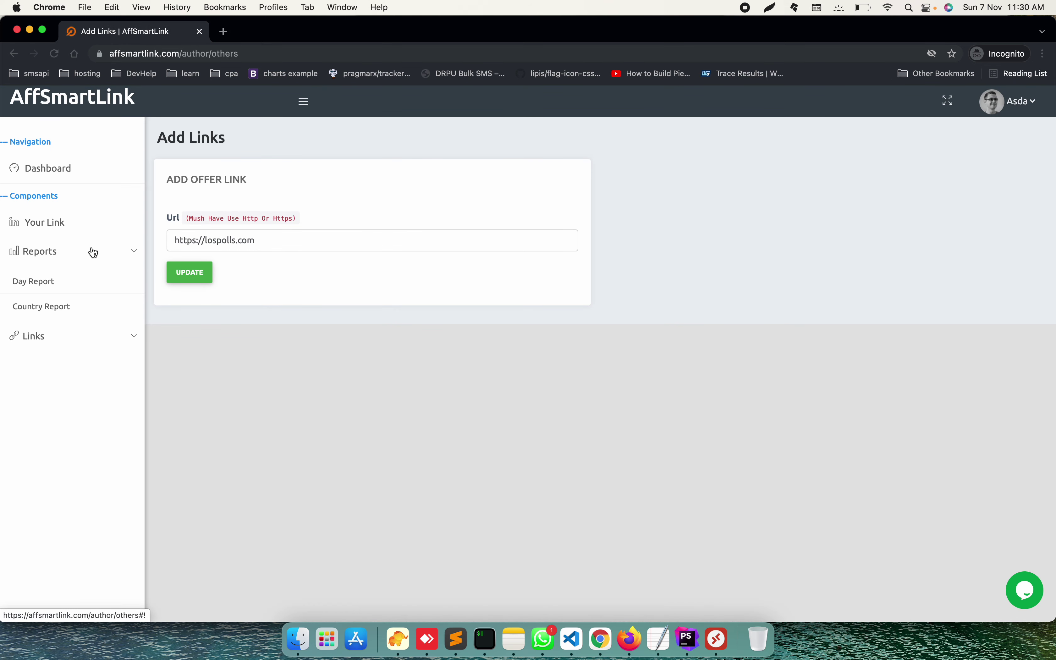
{"action": "left_click", "coordinate": [64, 284]}
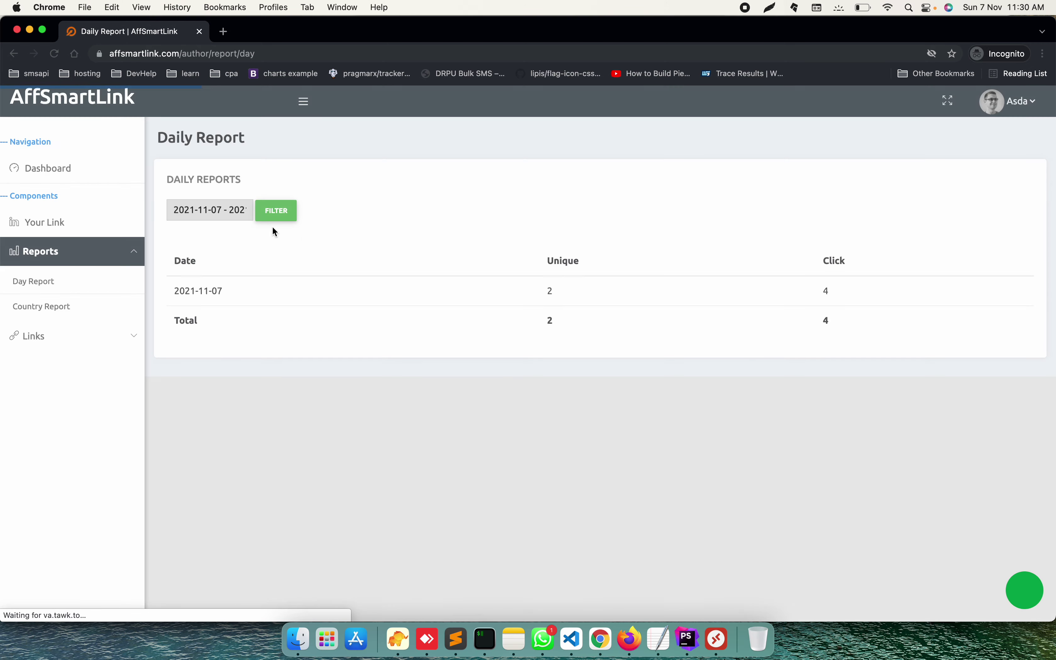
Step: Filter the Day Report to Yesterday's date range
{"action": "left_click", "coordinate": [209, 210]}
{"action": "left_click", "coordinate": [218, 249]}
{"action": "left_click", "coordinate": [274, 213]}
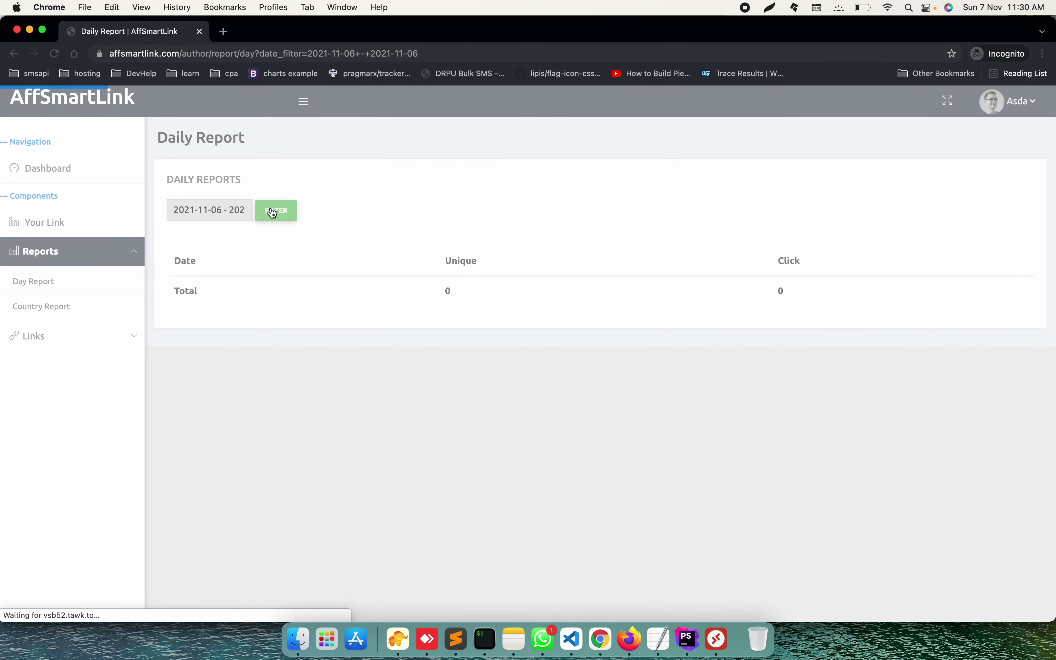
{"action": "left_click", "coordinate": [213, 216]}
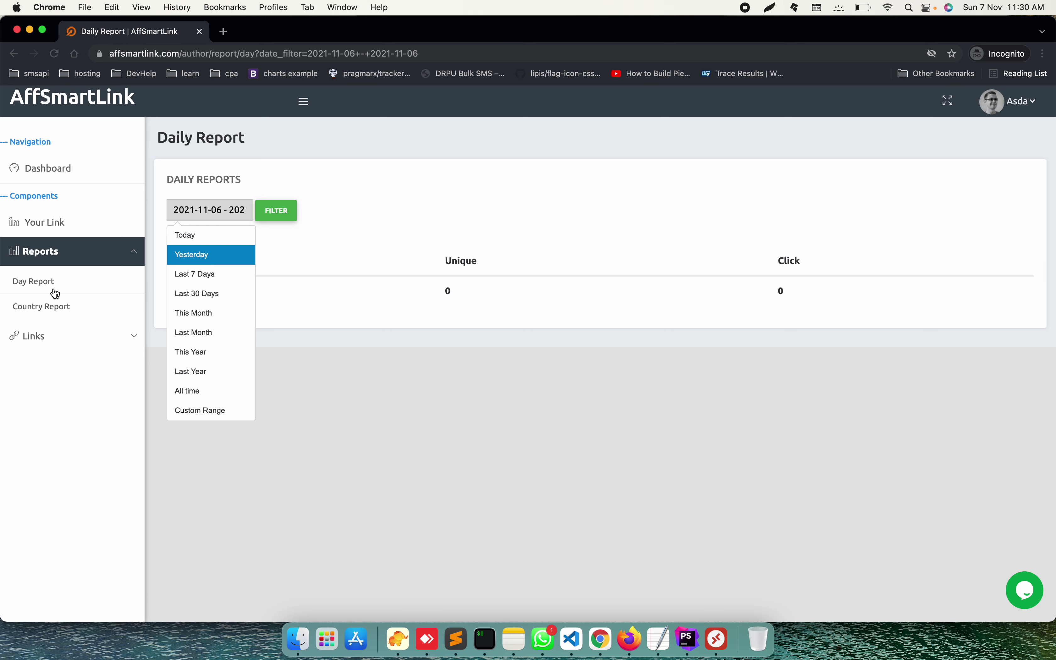
Step: Review the Country Report's Total row, then return to the Dashboard overview
{"action": "left_click", "coordinate": [51, 310]}
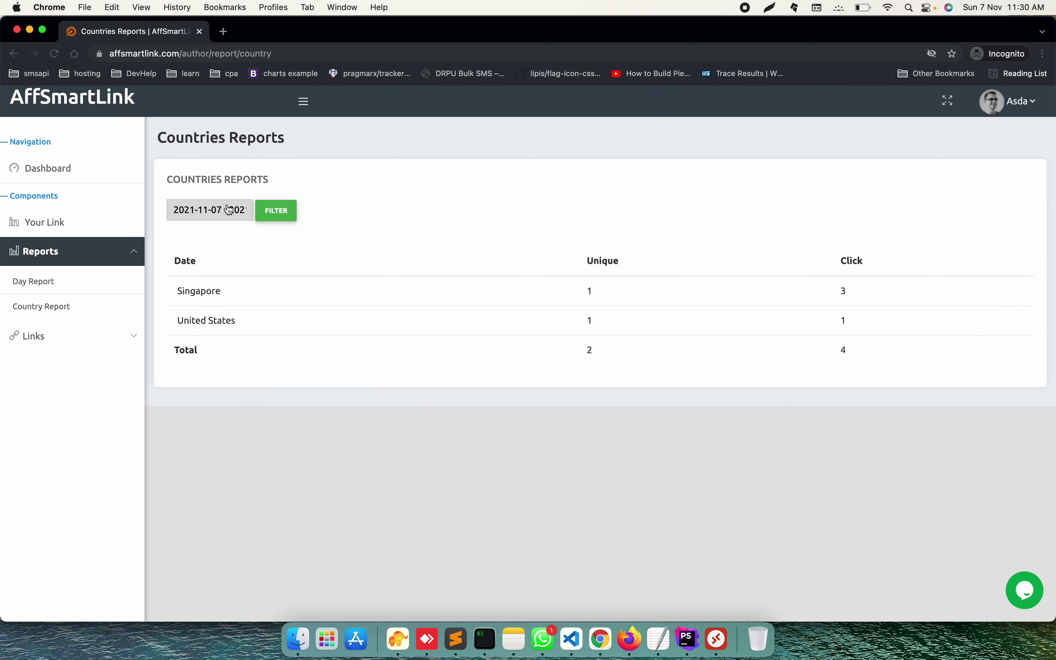
{"action": "double_click", "coordinate": [212, 343]}
{"action": "left_click", "coordinate": [205, 286]}
{"action": "left_click", "coordinate": [63, 167]}
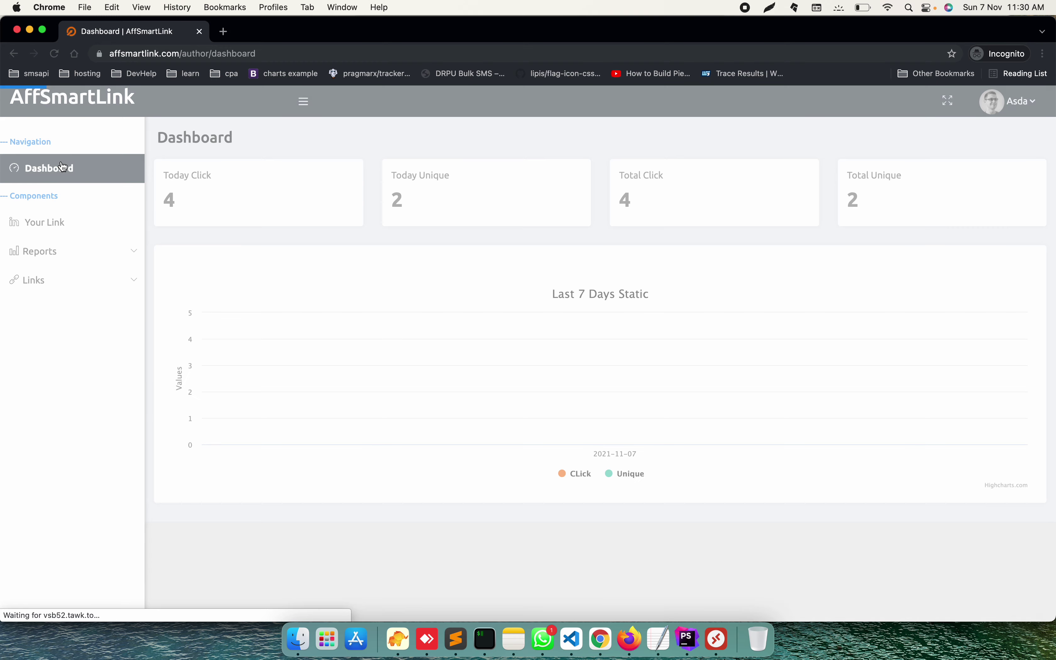
{"action": "mouse_move", "coordinate": [565, 352]}
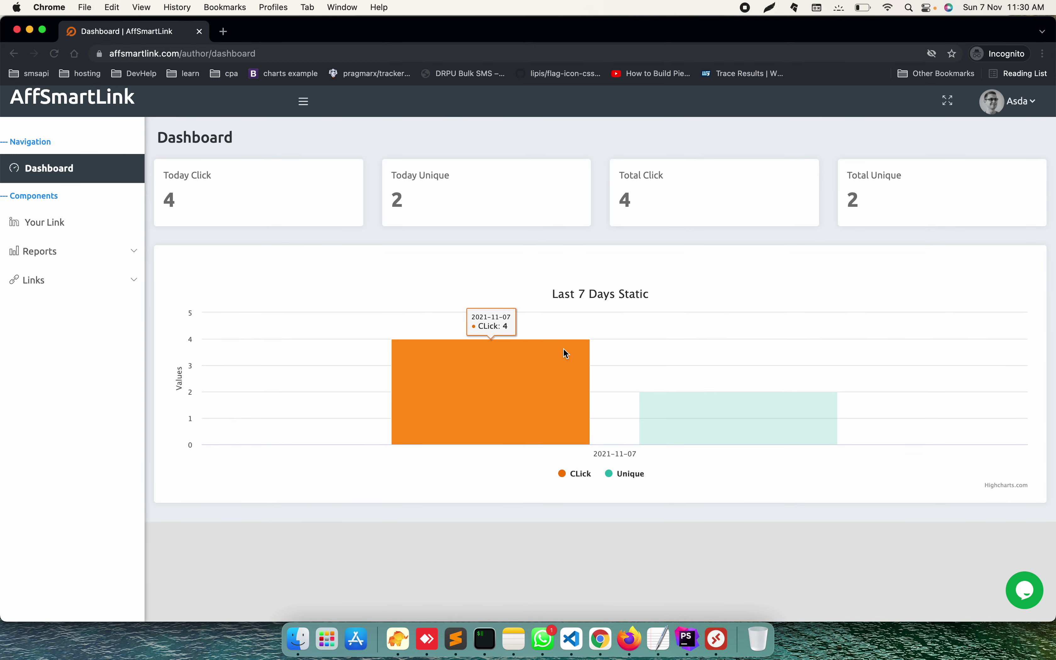